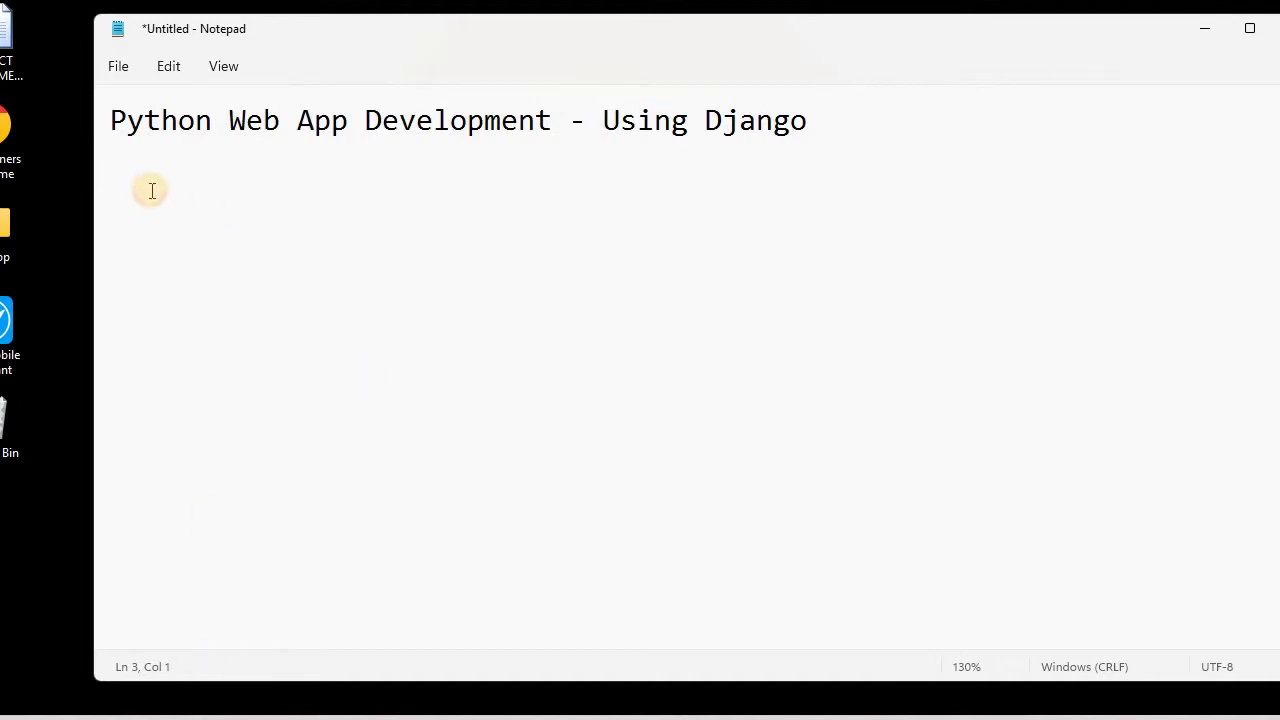
List the required software below the heading as "1 python latest", "2 django", "3 IDE - pycharm" and "4 Mysql" on separate lines
type("1 python ")
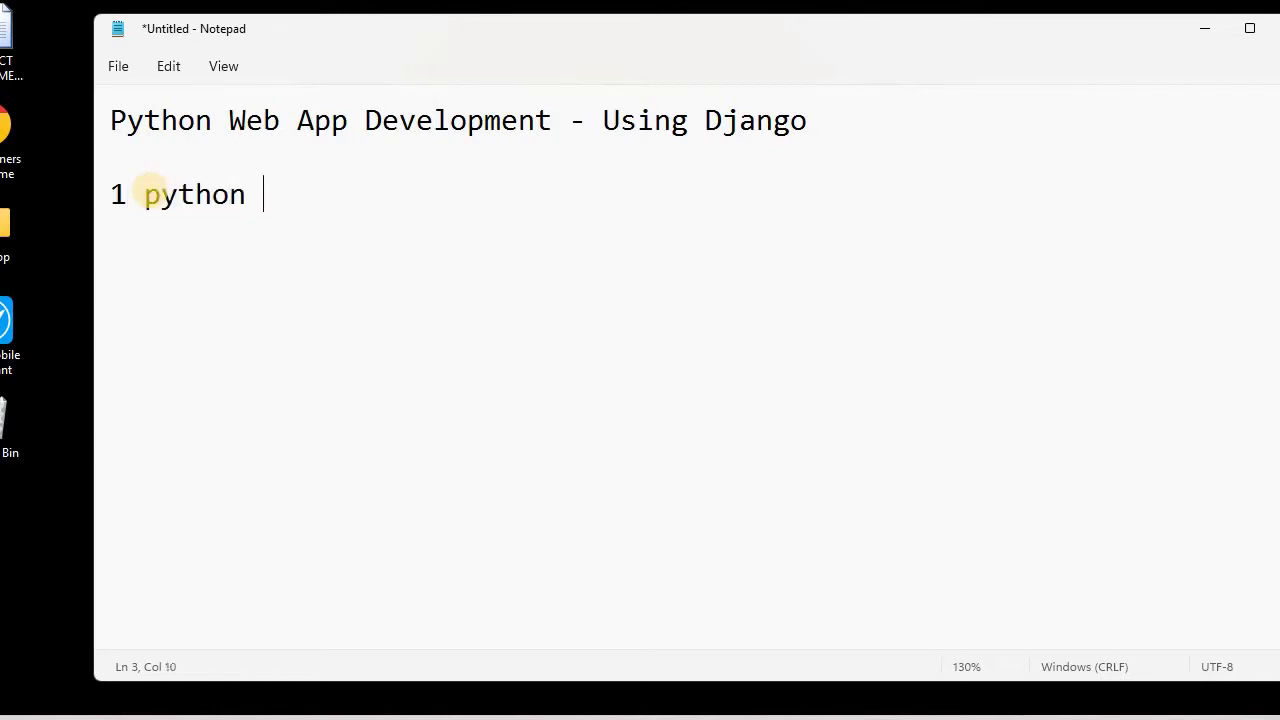
type("latest")
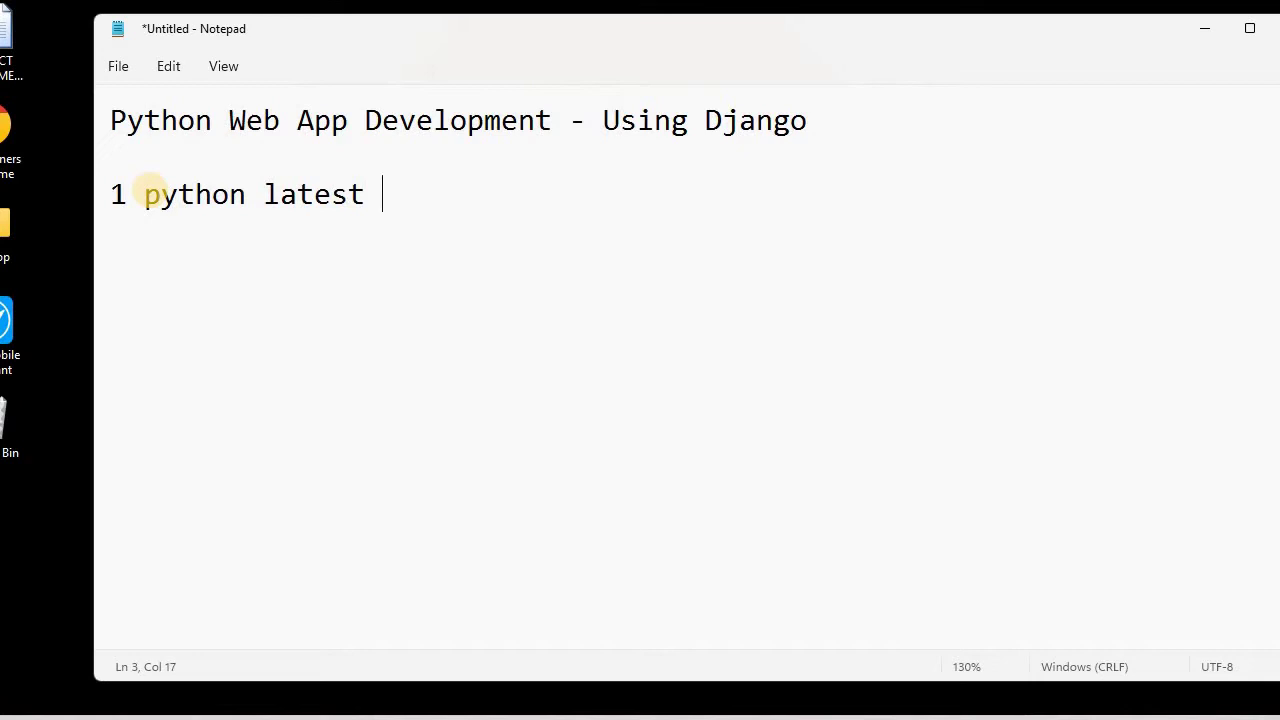
key("Return")
type("2 django")
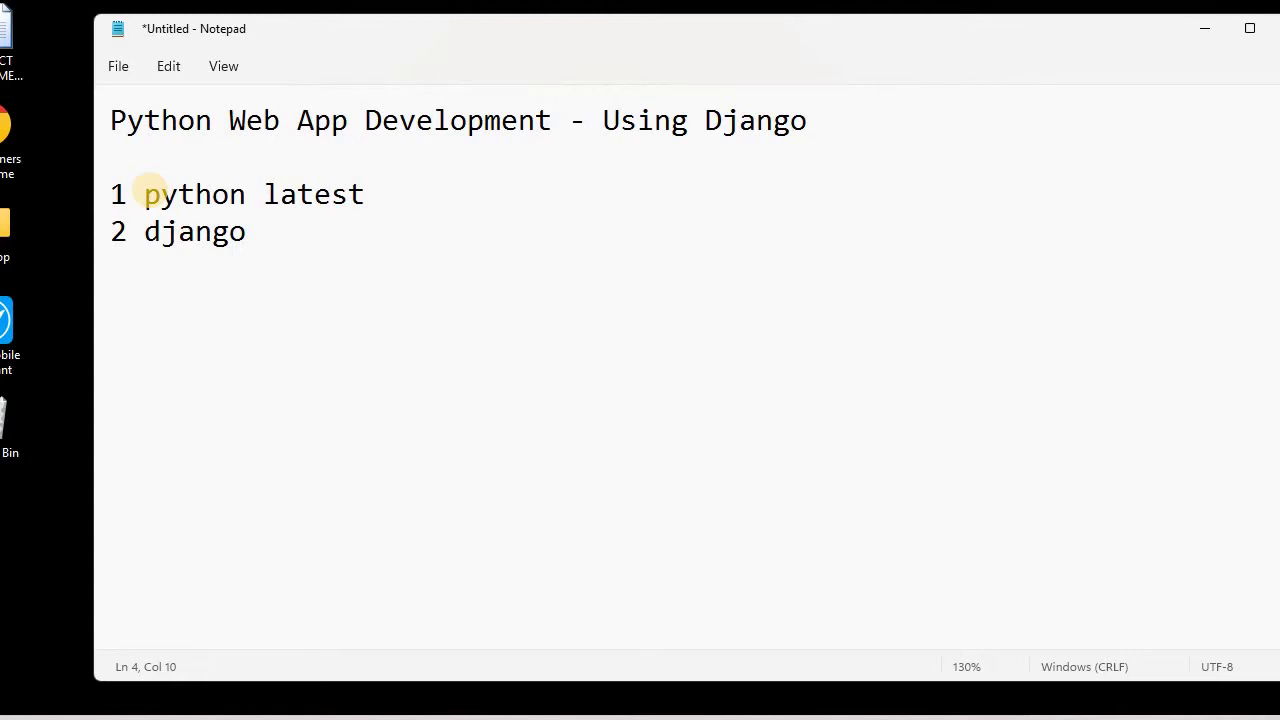
key("Return")
type("3 IDE -")
type("pycharm")
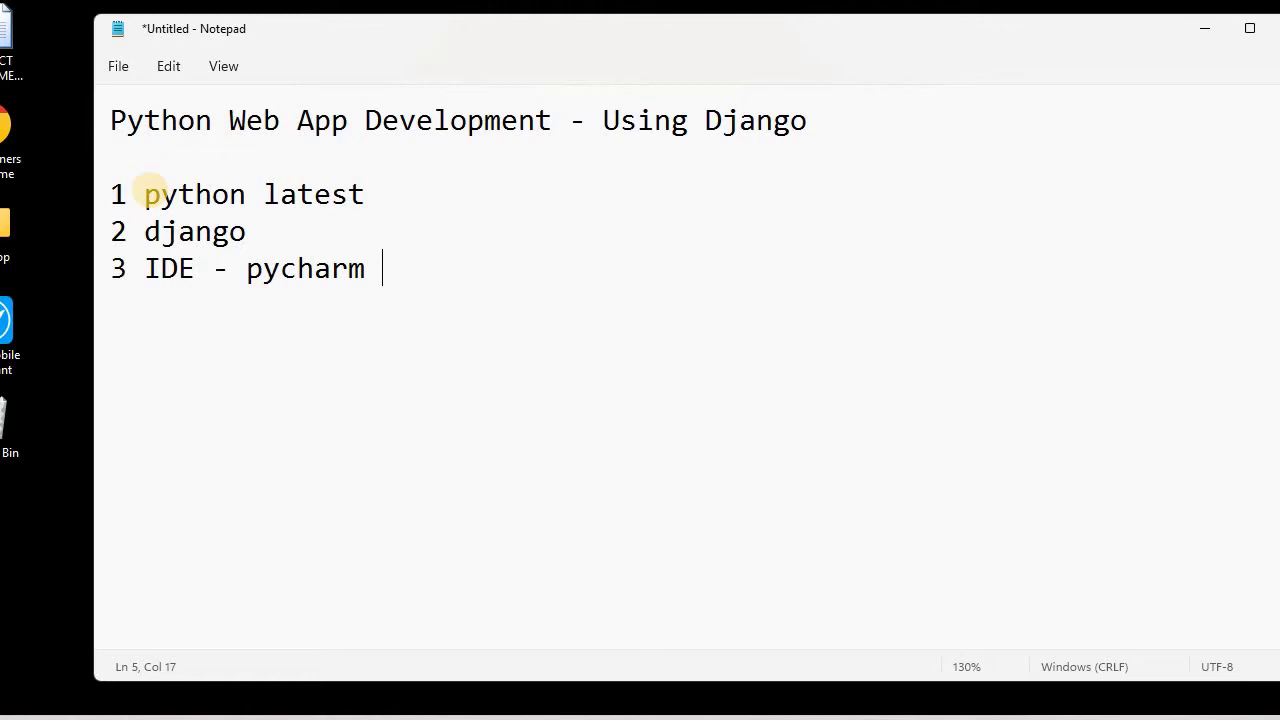
key("Return")
type("4 Mysql")
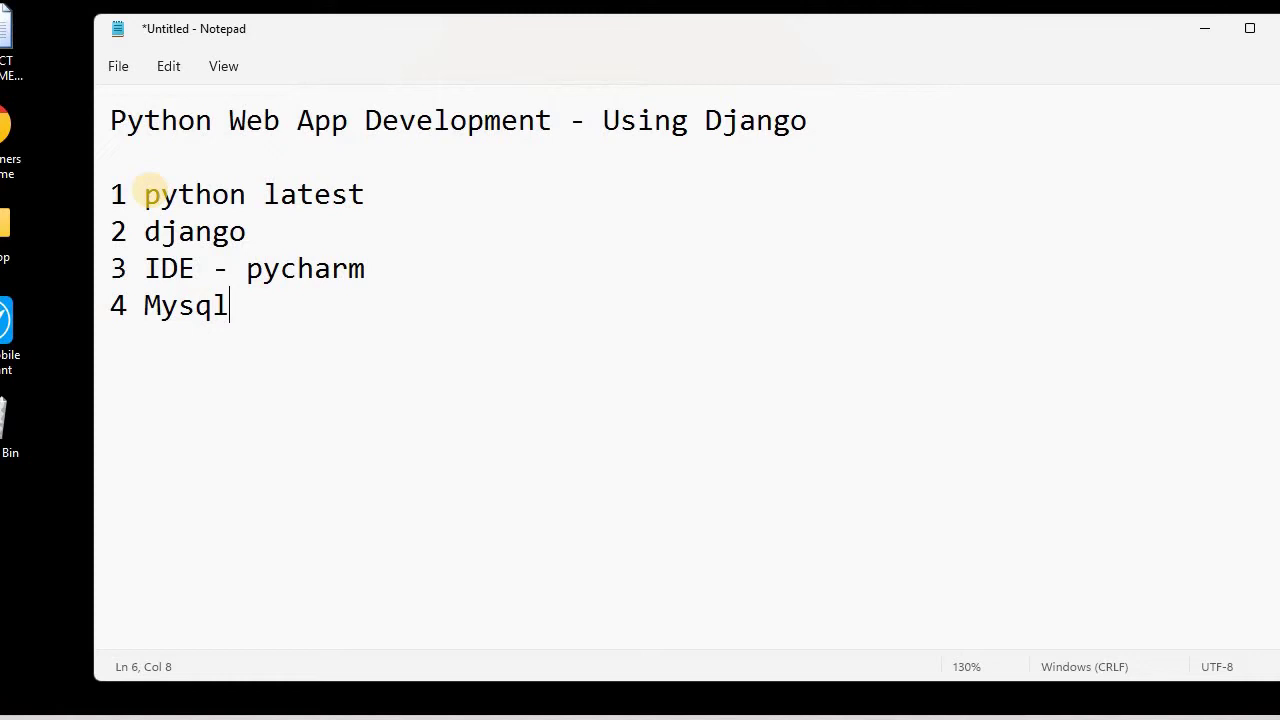
Switch to Google Chrome using the Person 1 profile and open google.com
double_click(8, 138)
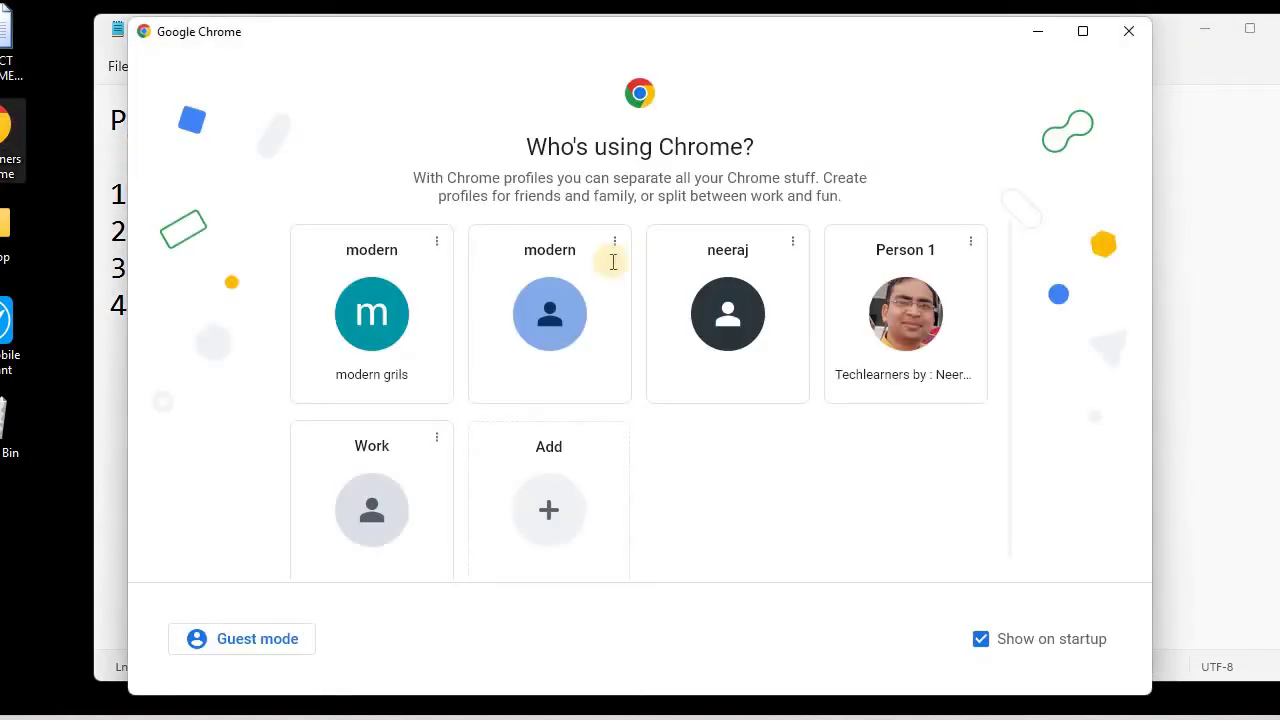
left_click(905, 318)
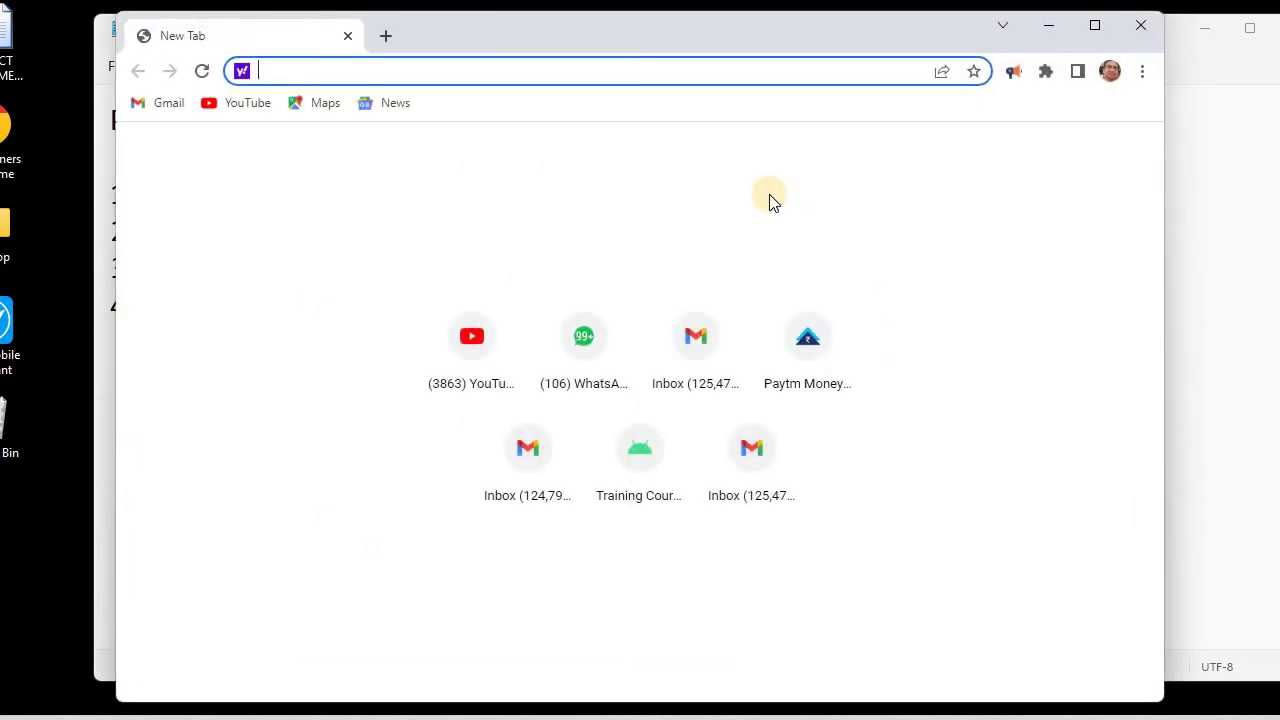
type("google")
key("Return")
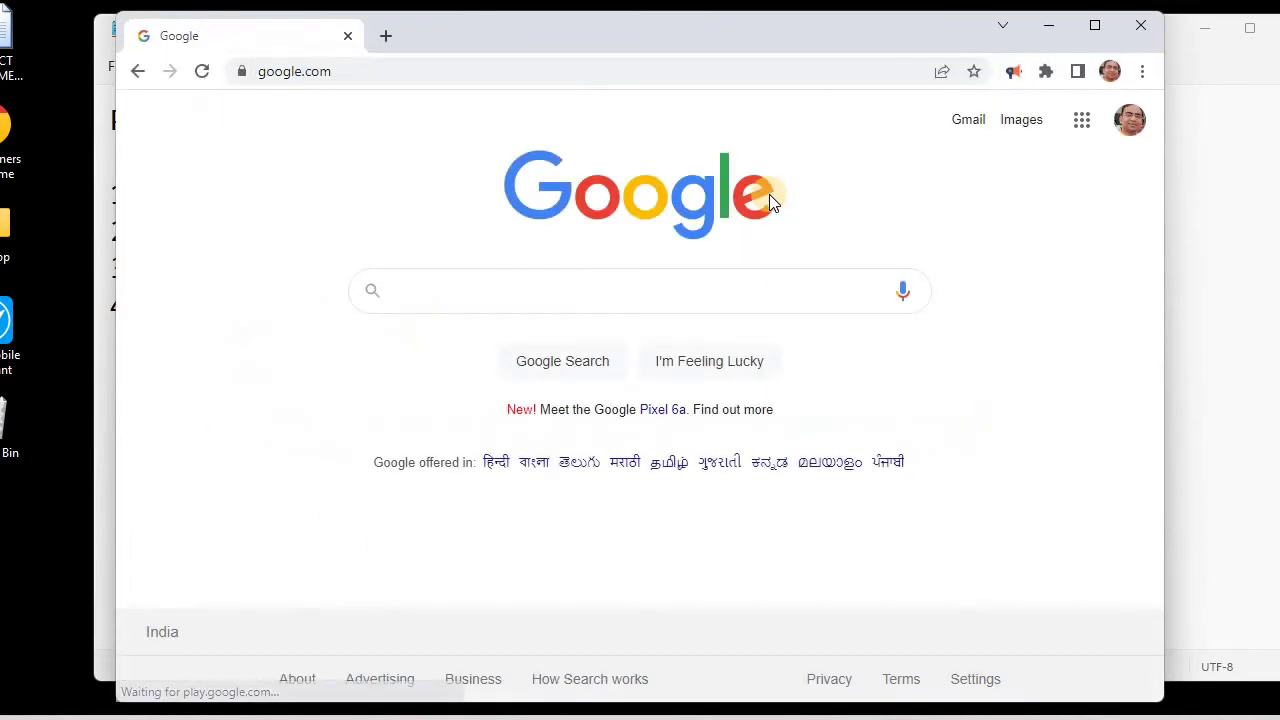
Search Google for "python latest version download" and download Python 3.10.5 from the python.org downloads page
type("pytho")
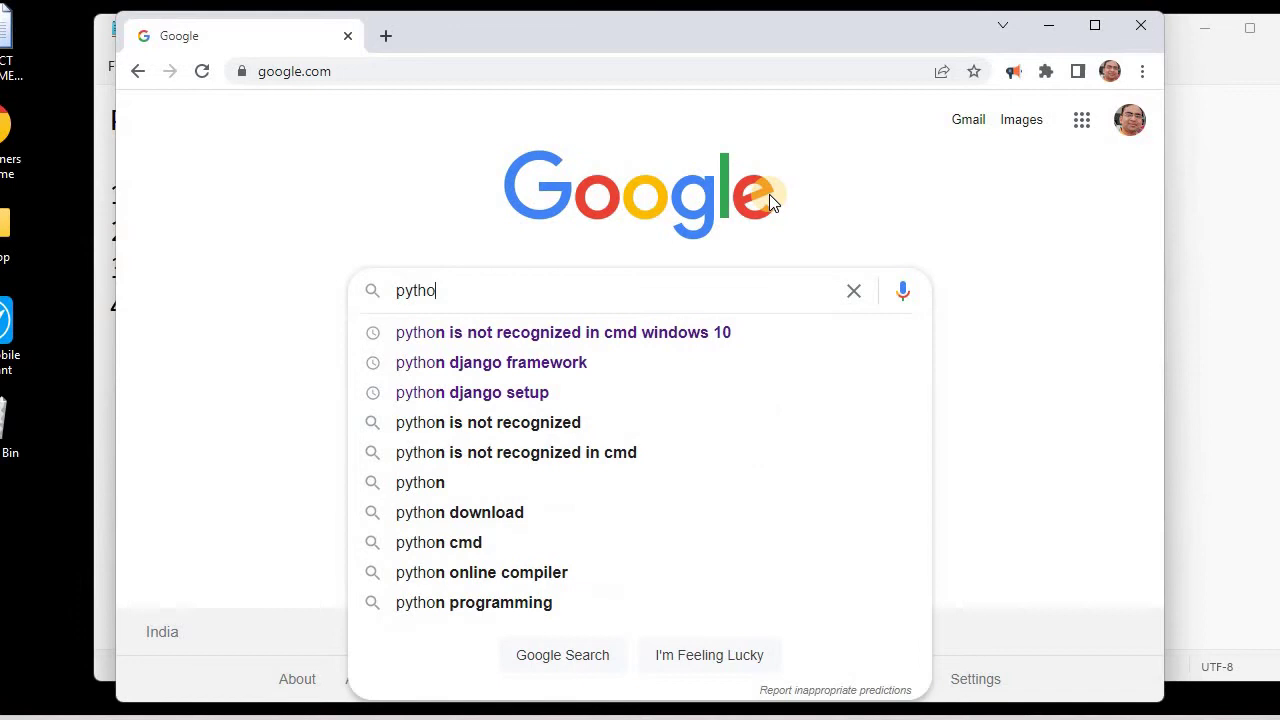
type("n latest")
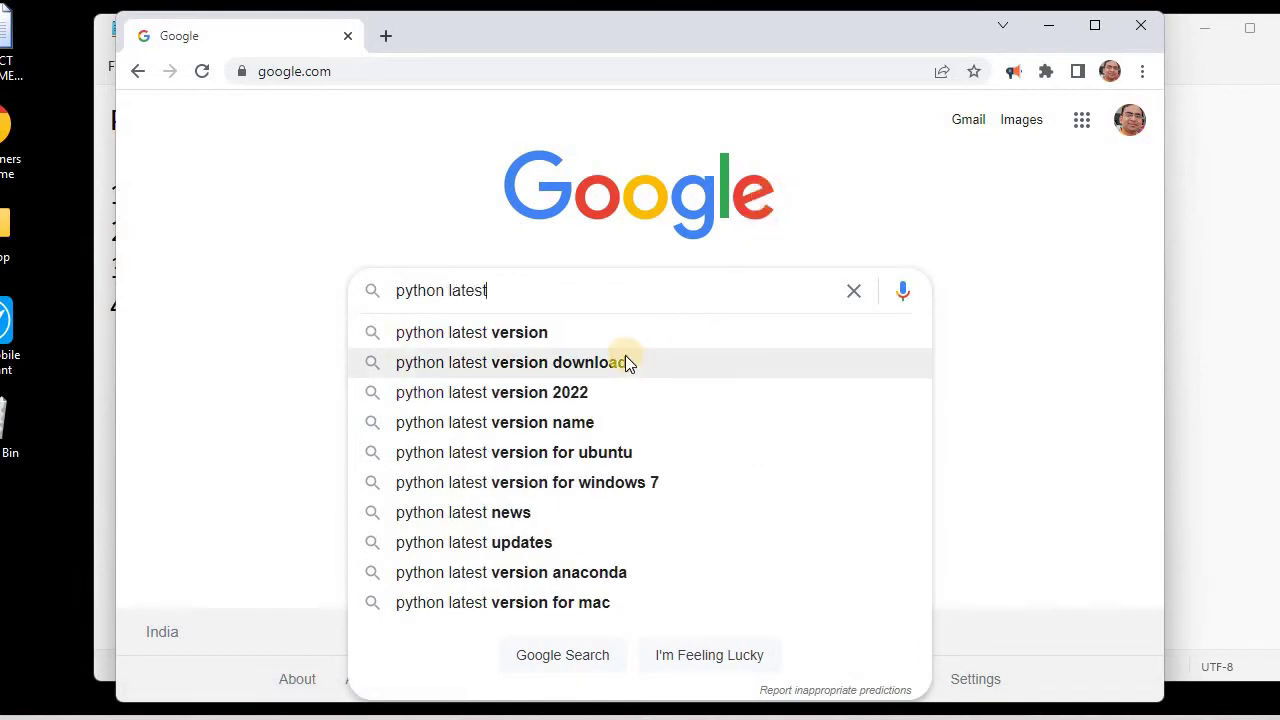
left_click(624, 363)
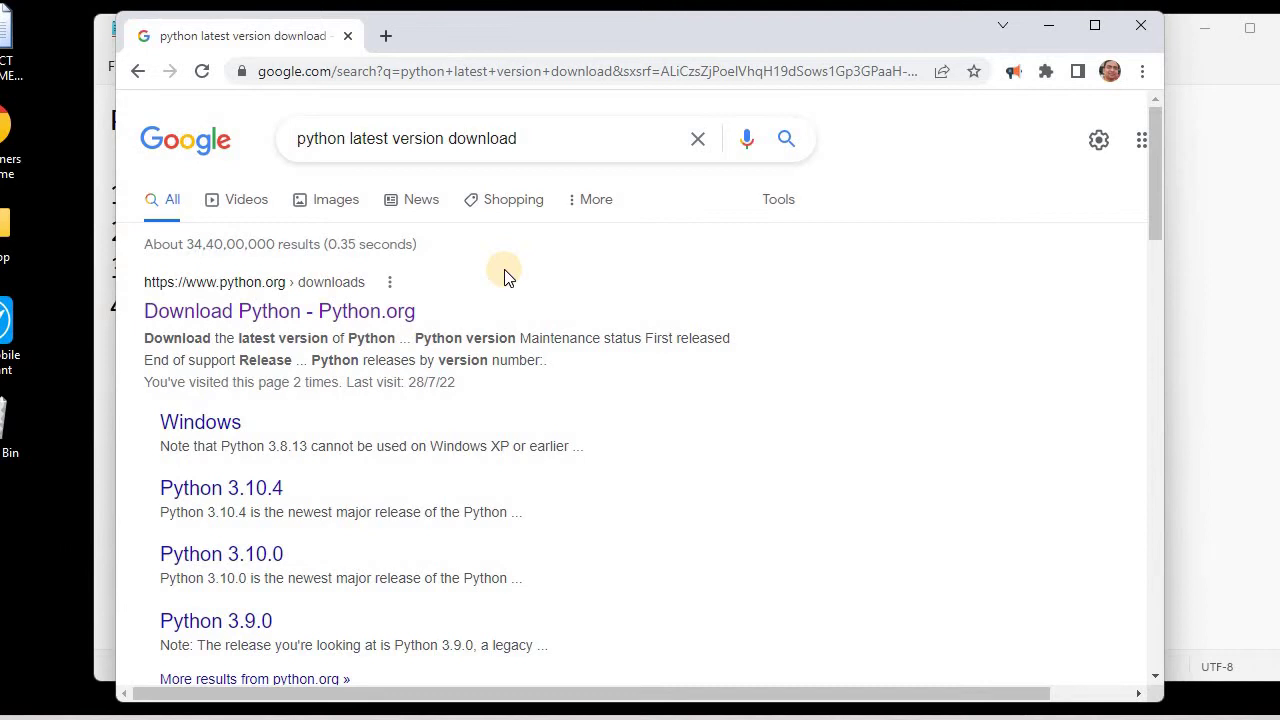
left_click(272, 315)
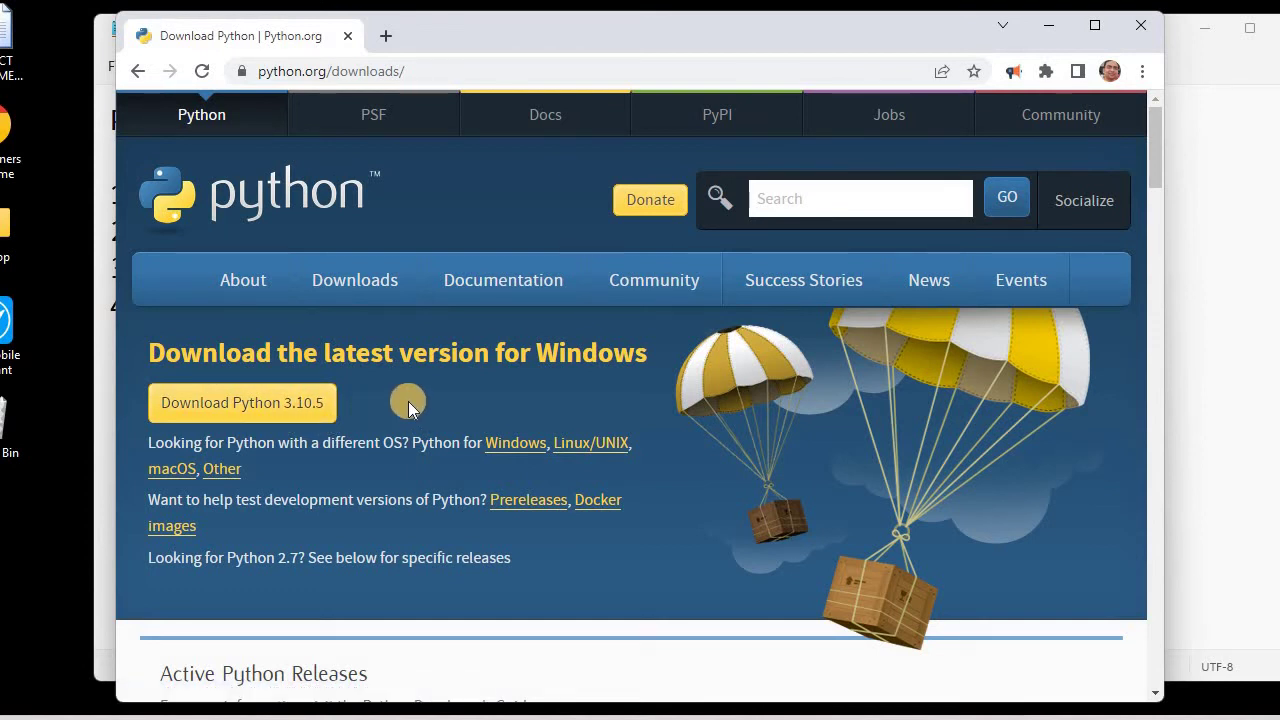
left_click(268, 404)
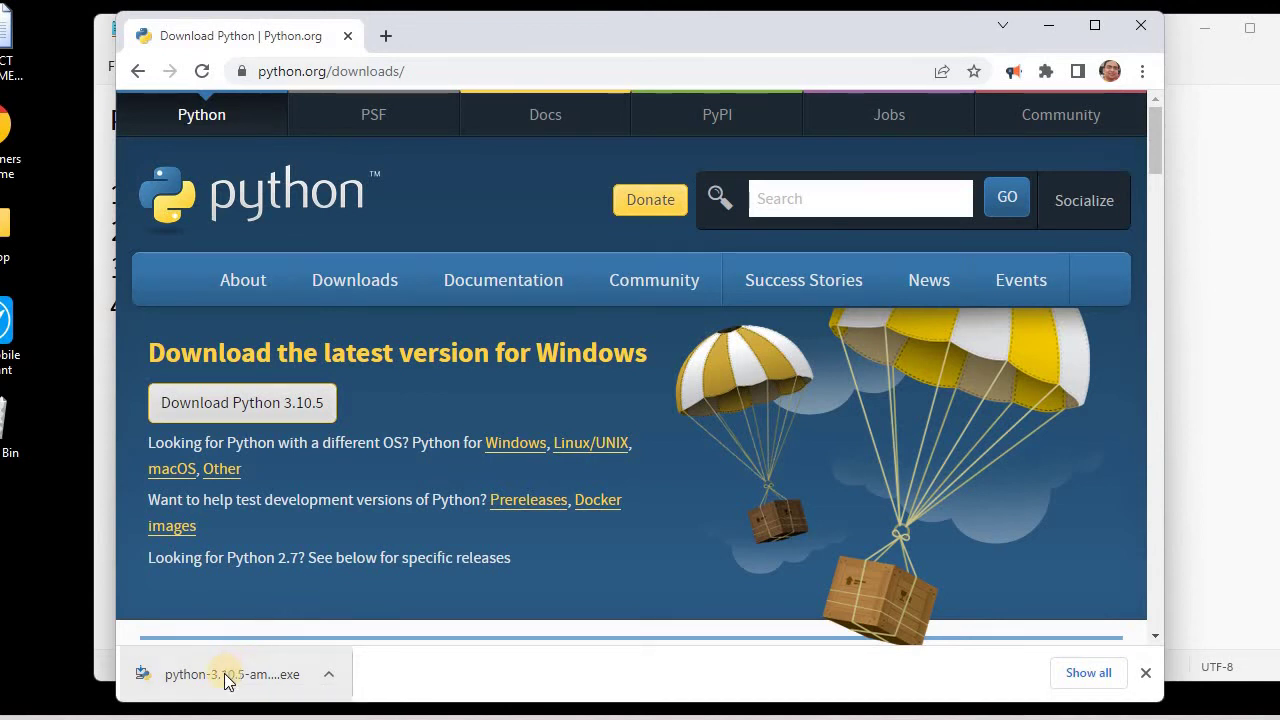
Run the downloaded installer and install Python 3.10.5 with default settings, adding Python 3.10 to PATH, and close the setup
left_click(226, 676)
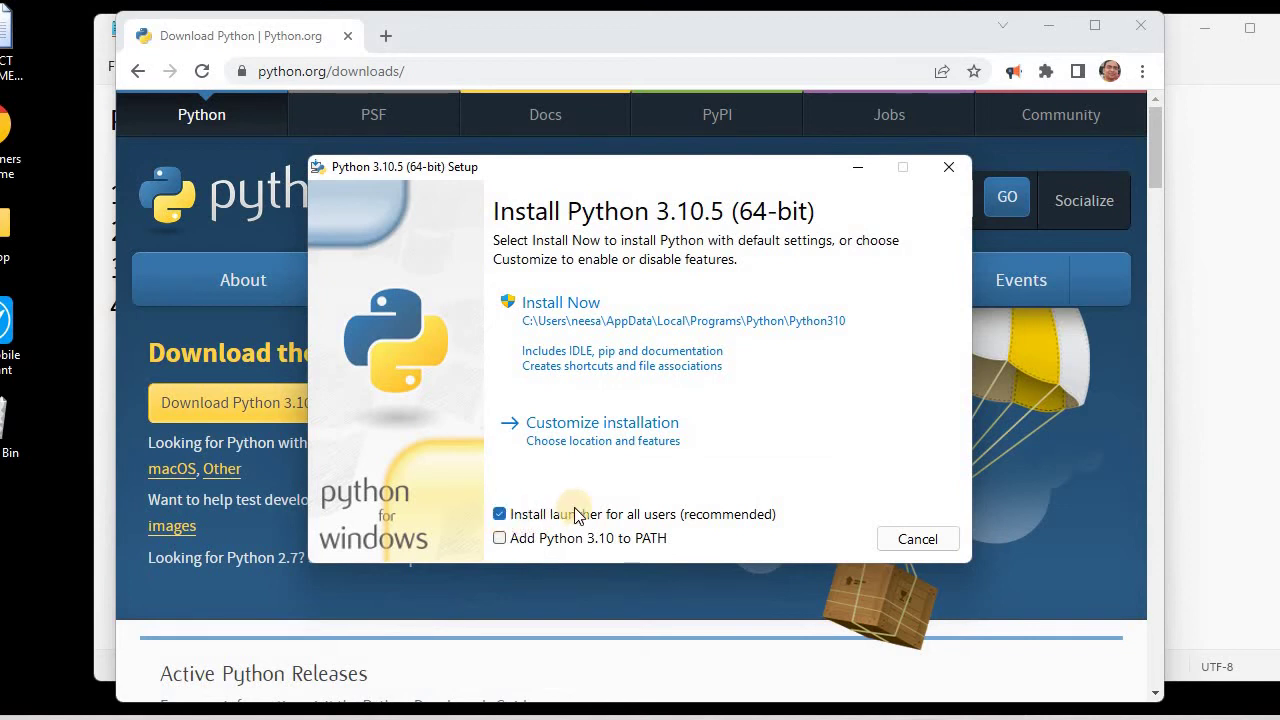
left_click(514, 543)
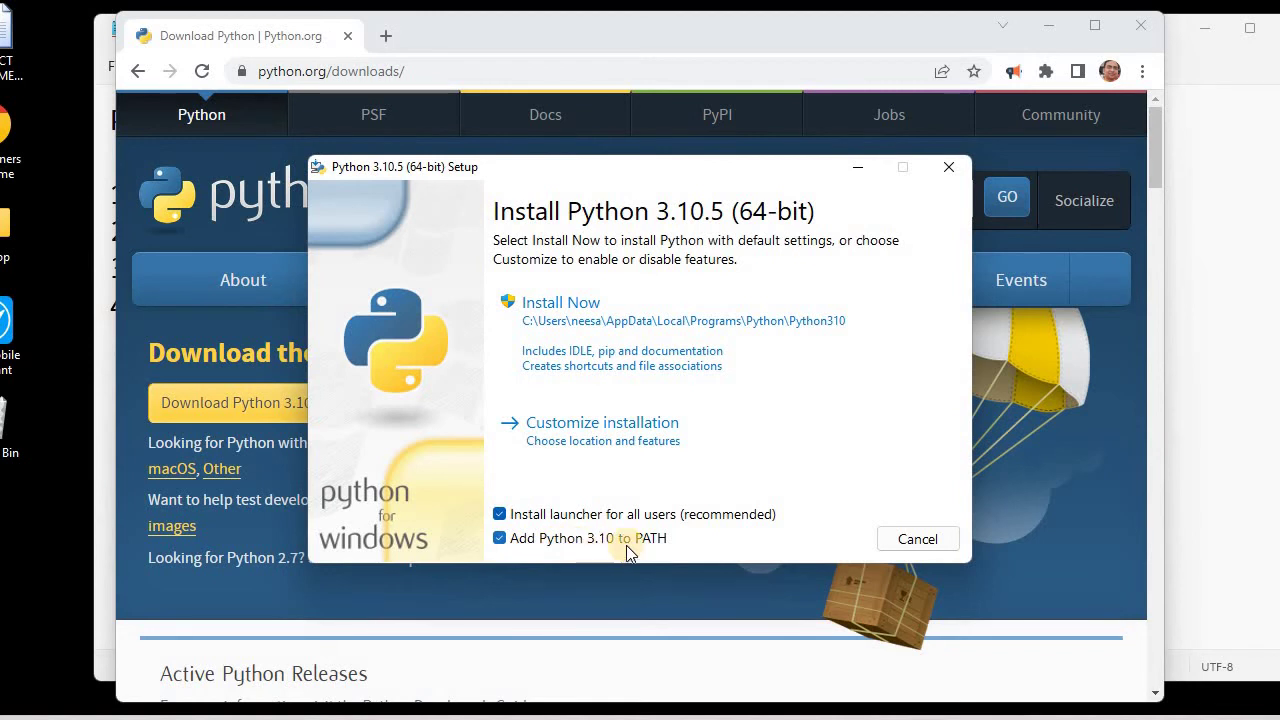
left_click(562, 354)
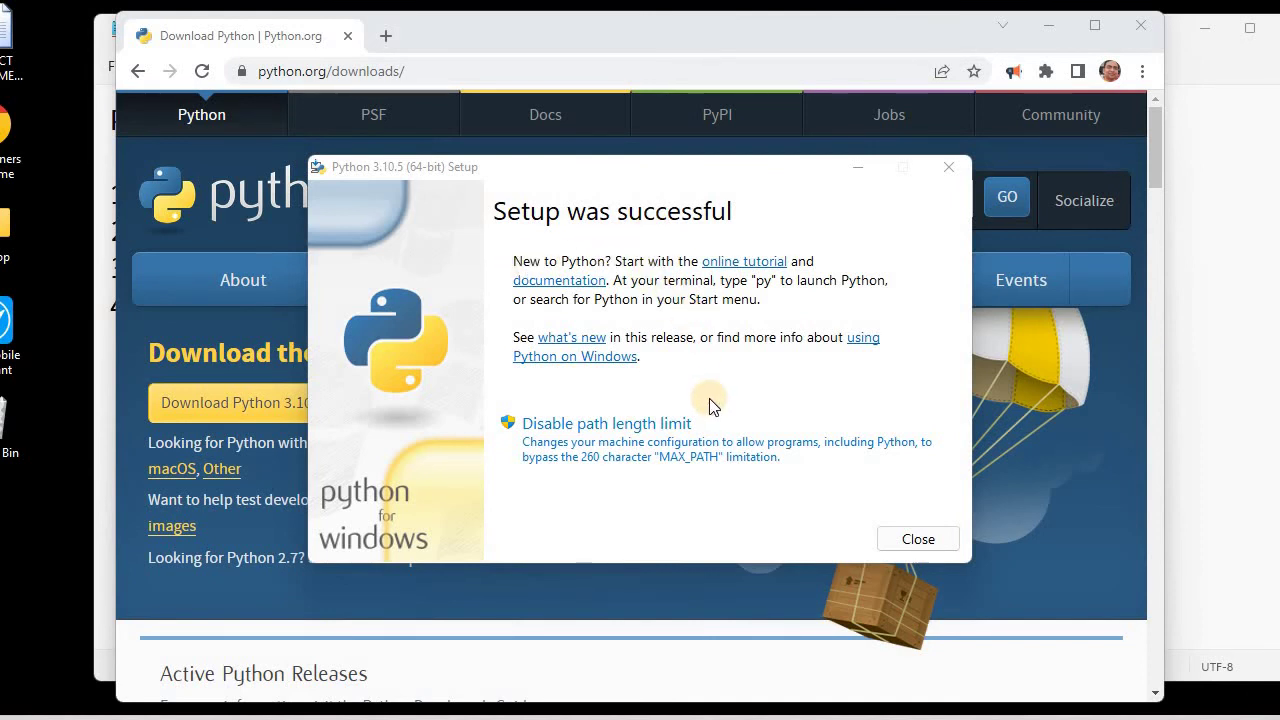
left_click(901, 542)
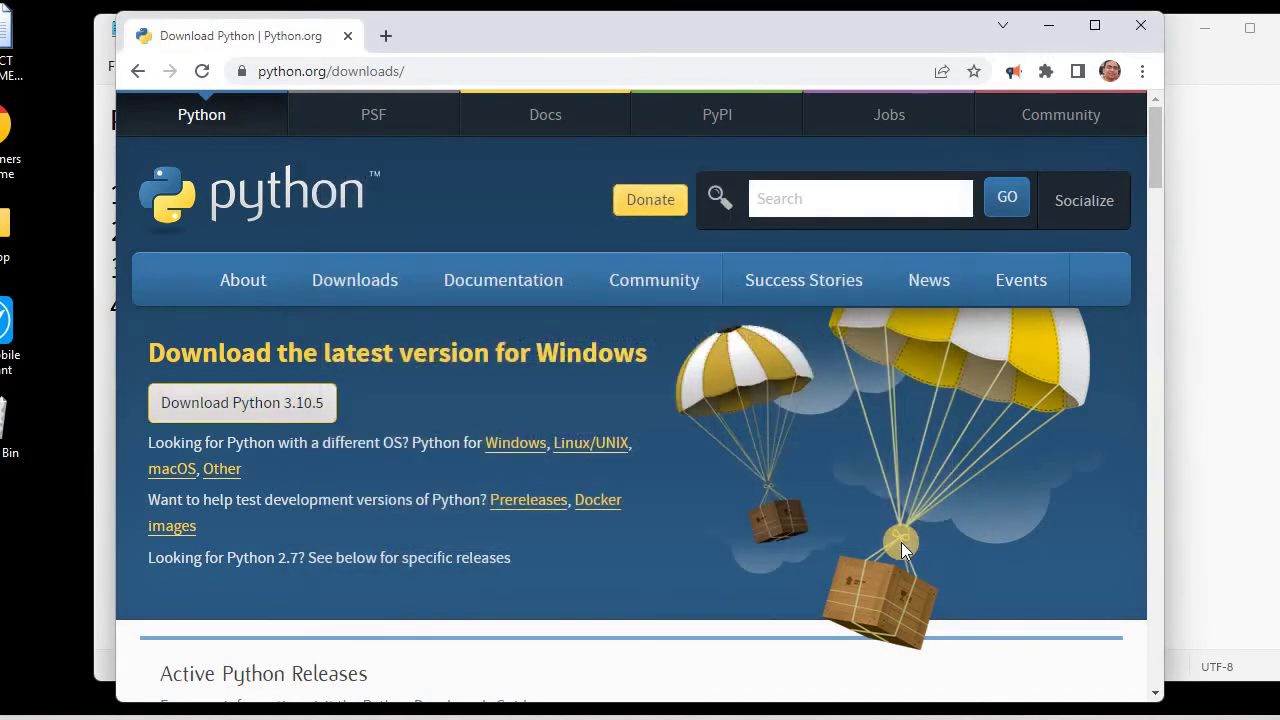
Search Windows for the installed python apps and clear the search text
key("super")
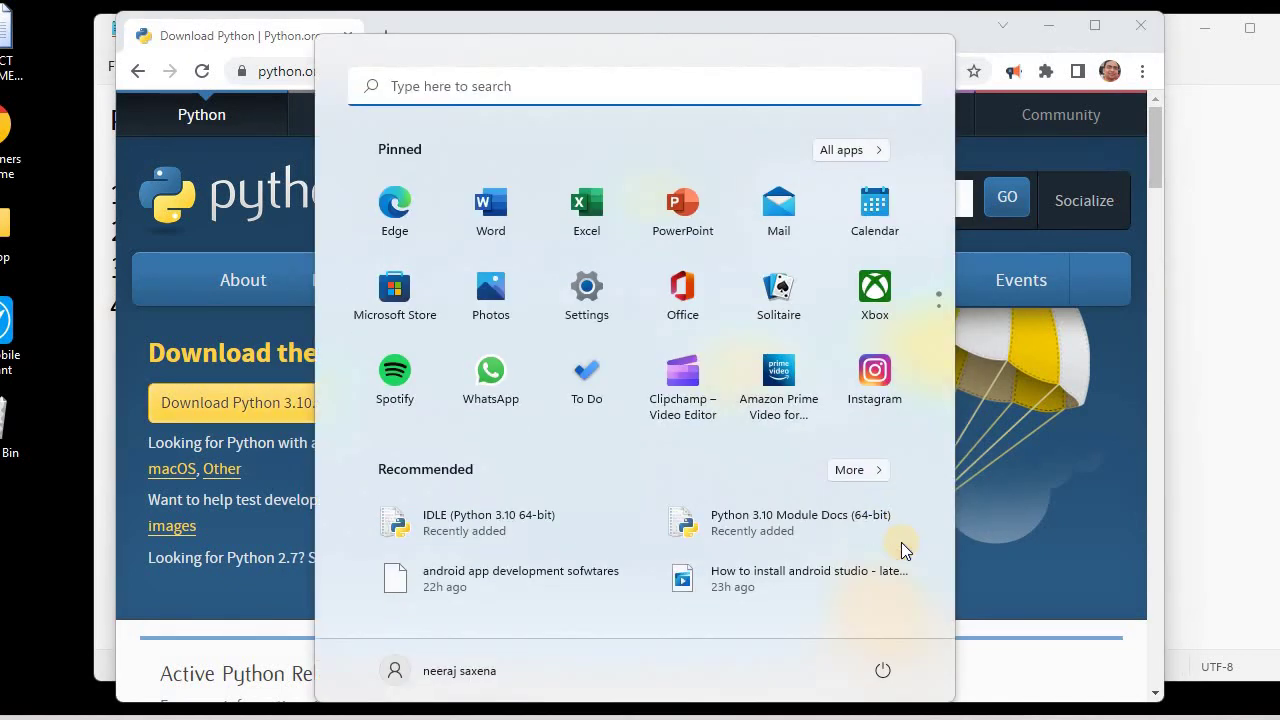
type("pytho")
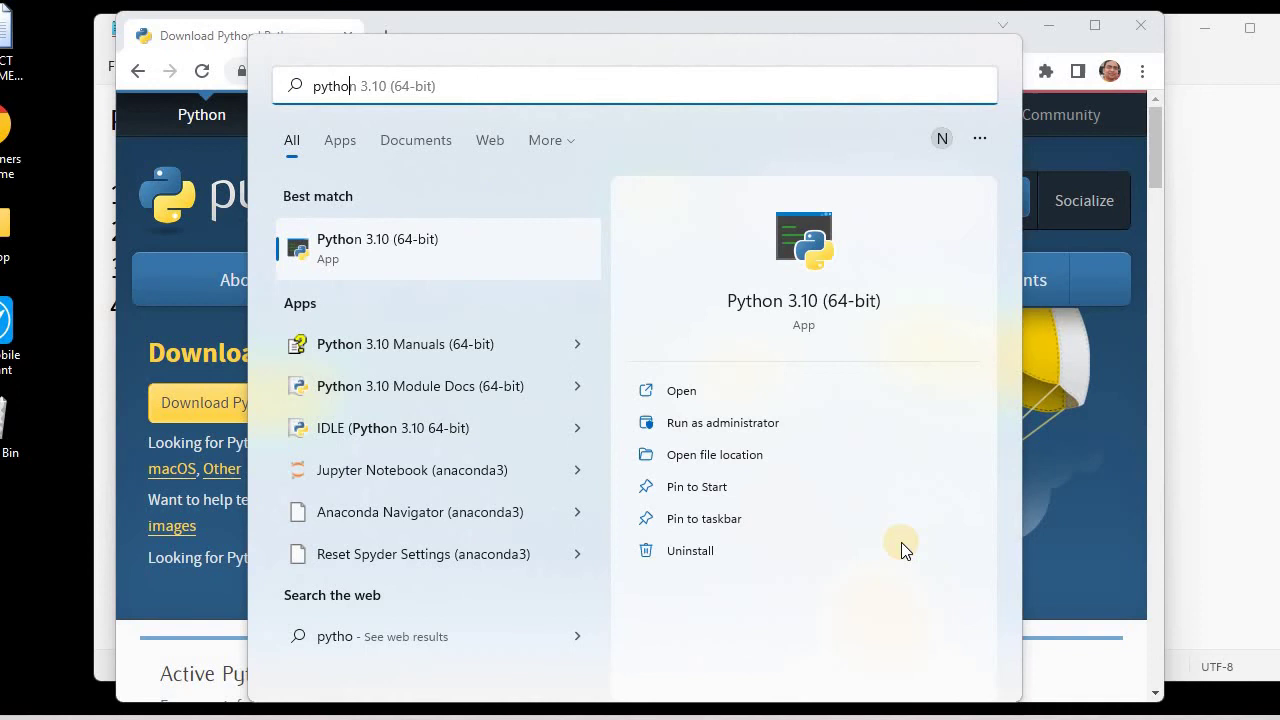
type("n")
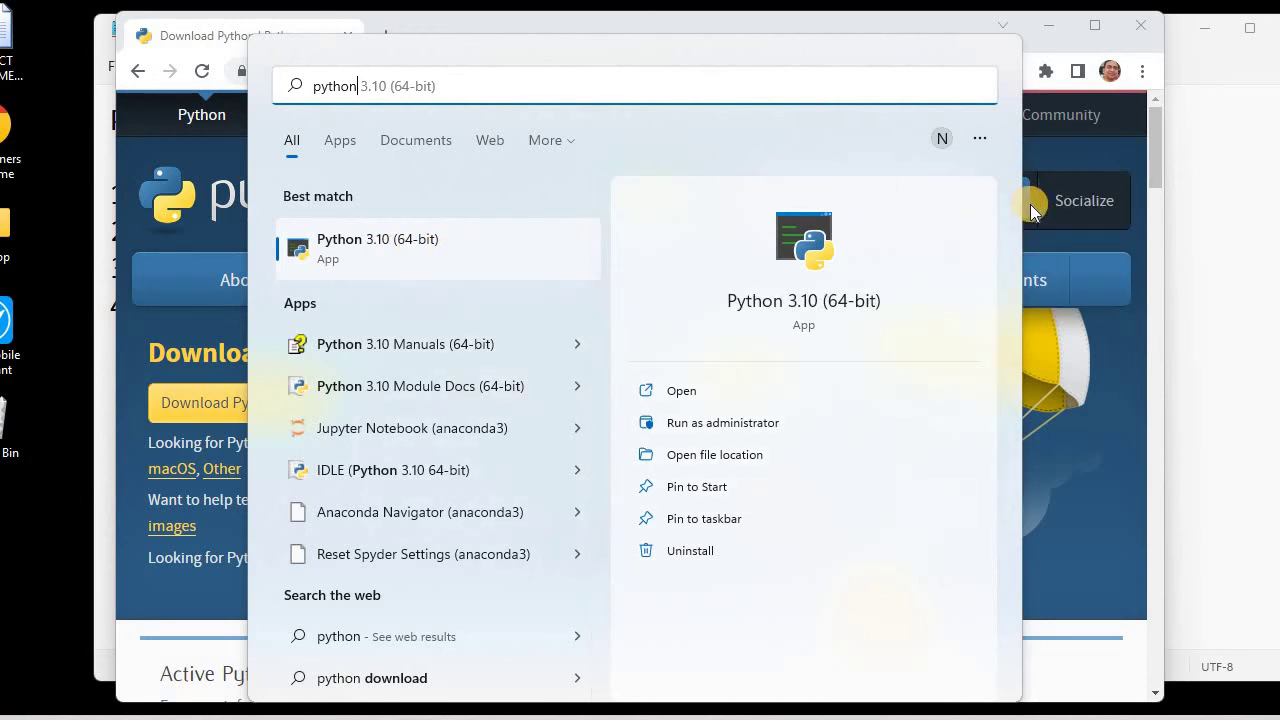
key("BackSpace")
key("BackSpace")
key("BackSpace")
key("BackSpace")
key("BackSpace")
key("BackSpace")
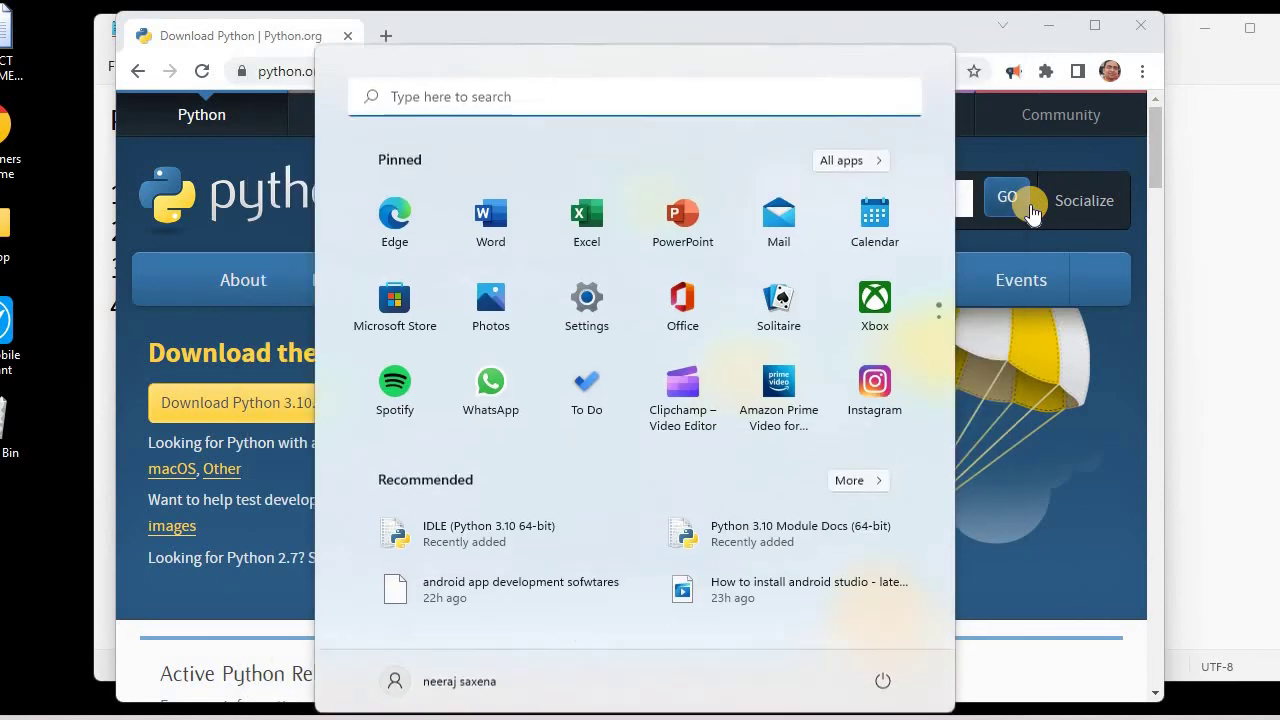
Find cmd in the Windows search, run Command Prompt as administrator and make its window active
type("cmd")
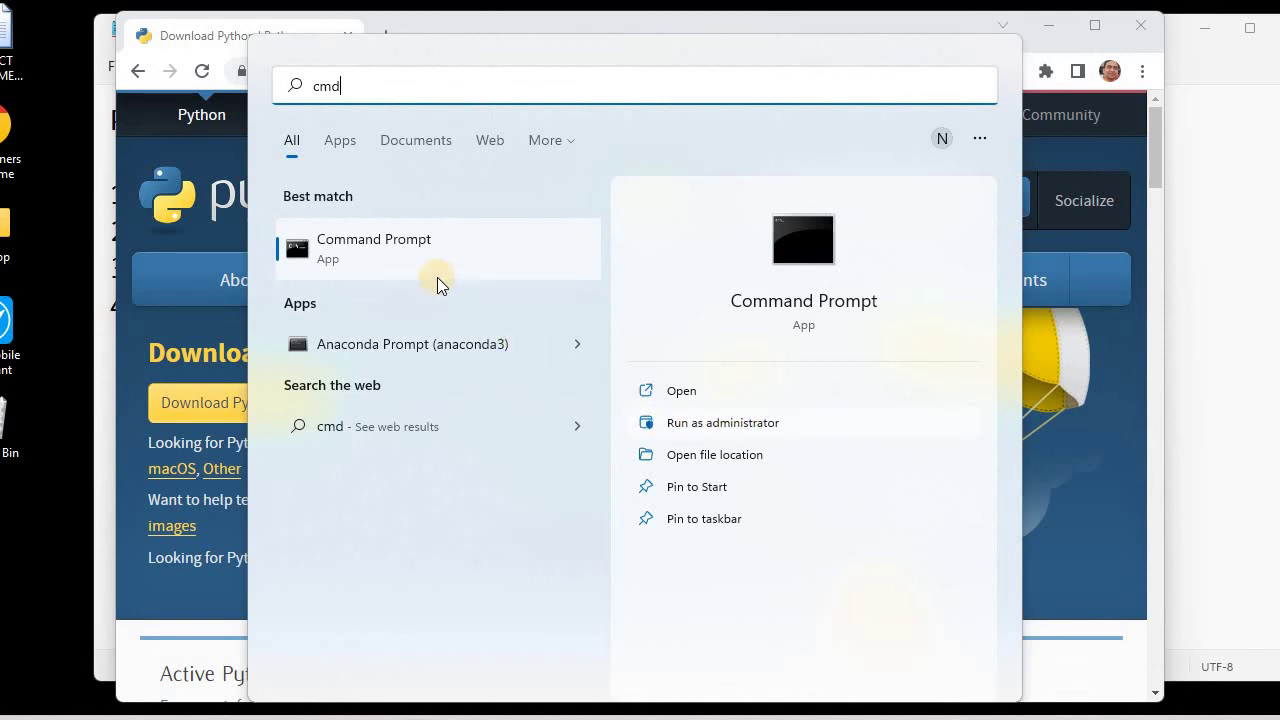
right_click(419, 257)
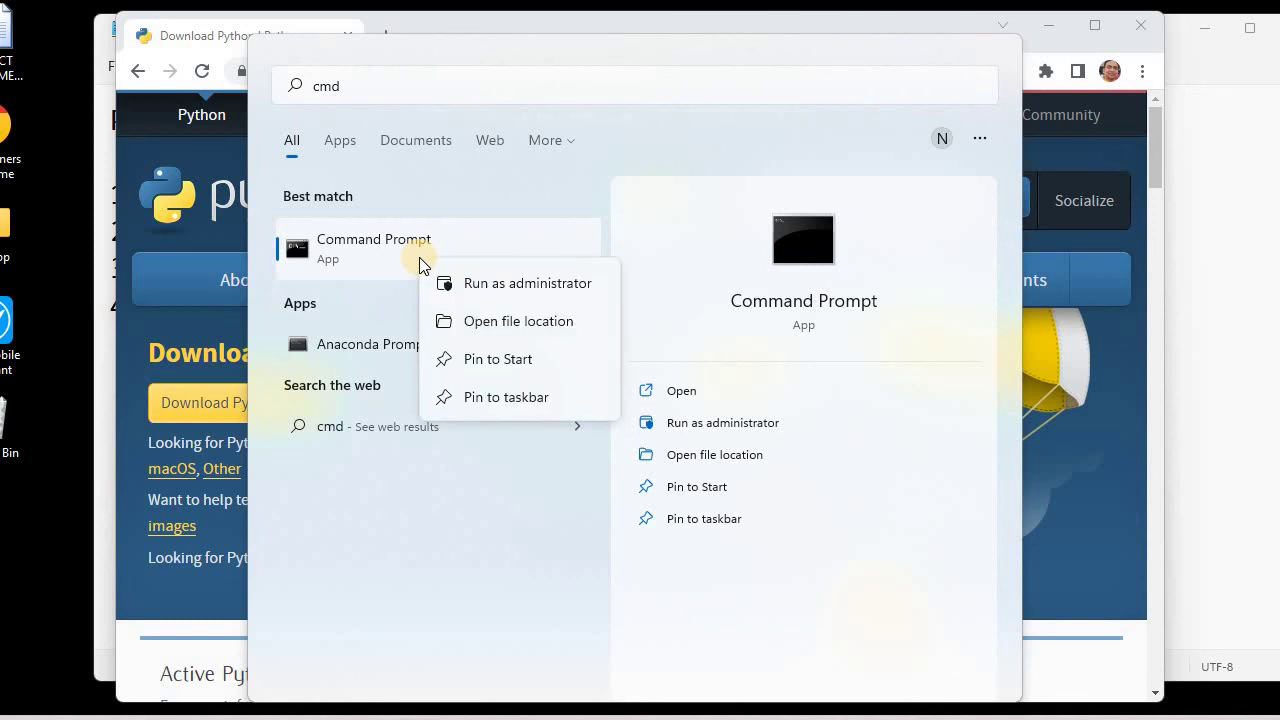
left_click(487, 285)
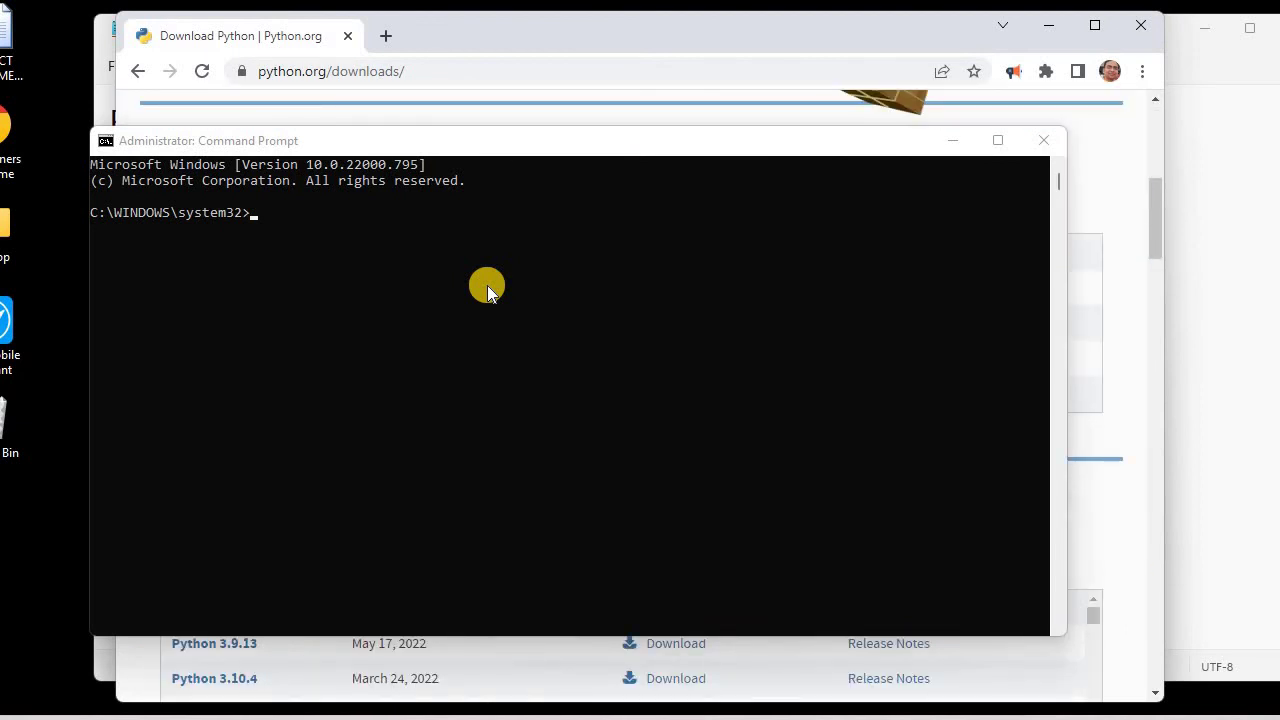
left_click(487, 285)
Check the installed Python version by running "python --version" in Command Prompt
type("p")
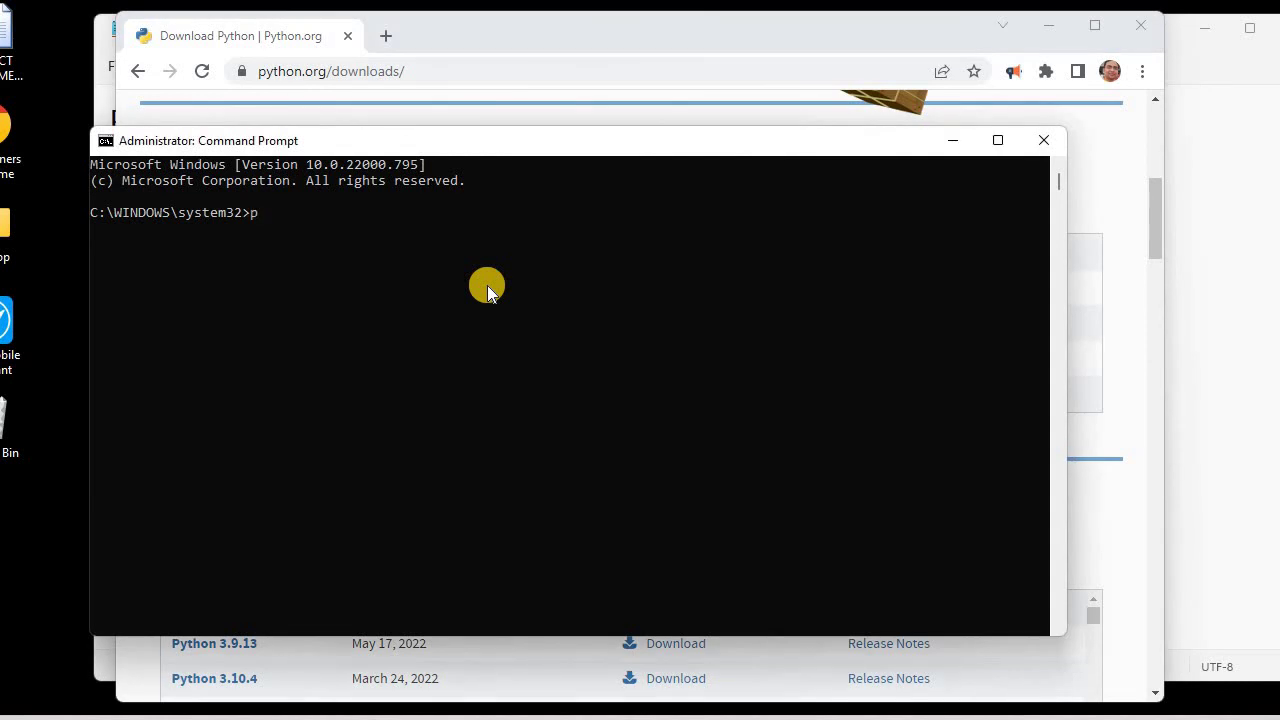
type("ython --version")
key("Return")
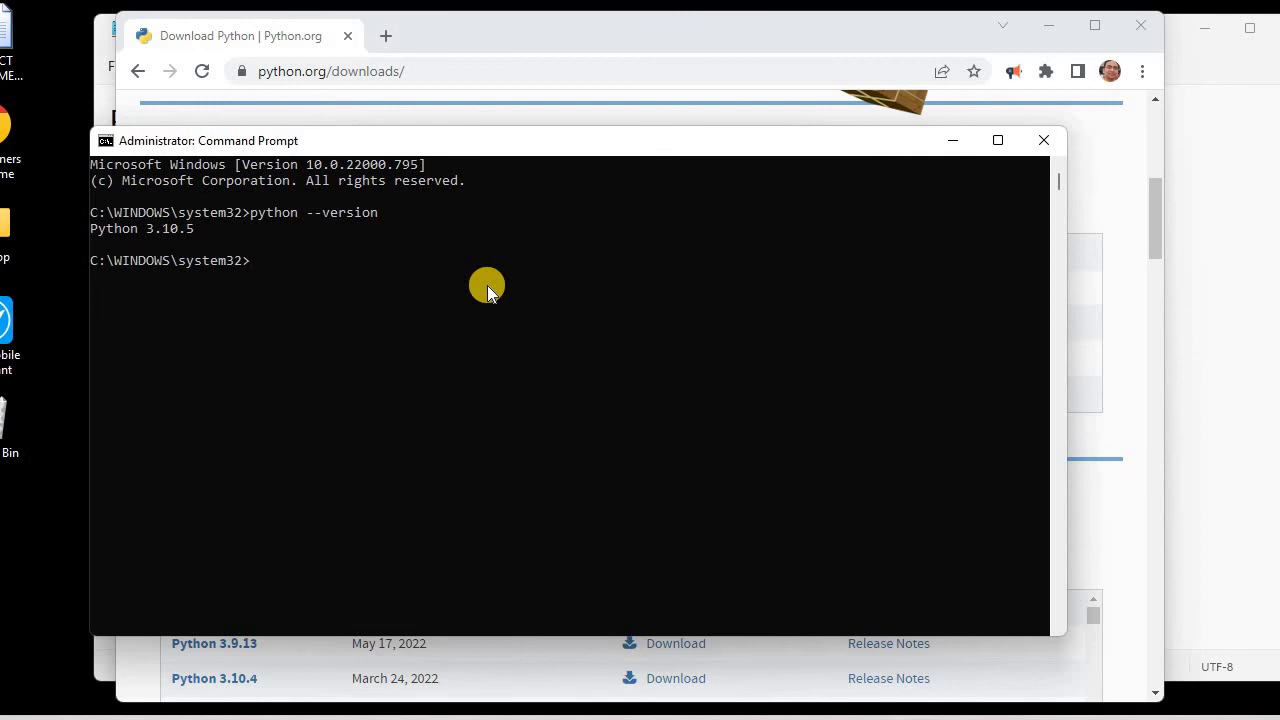